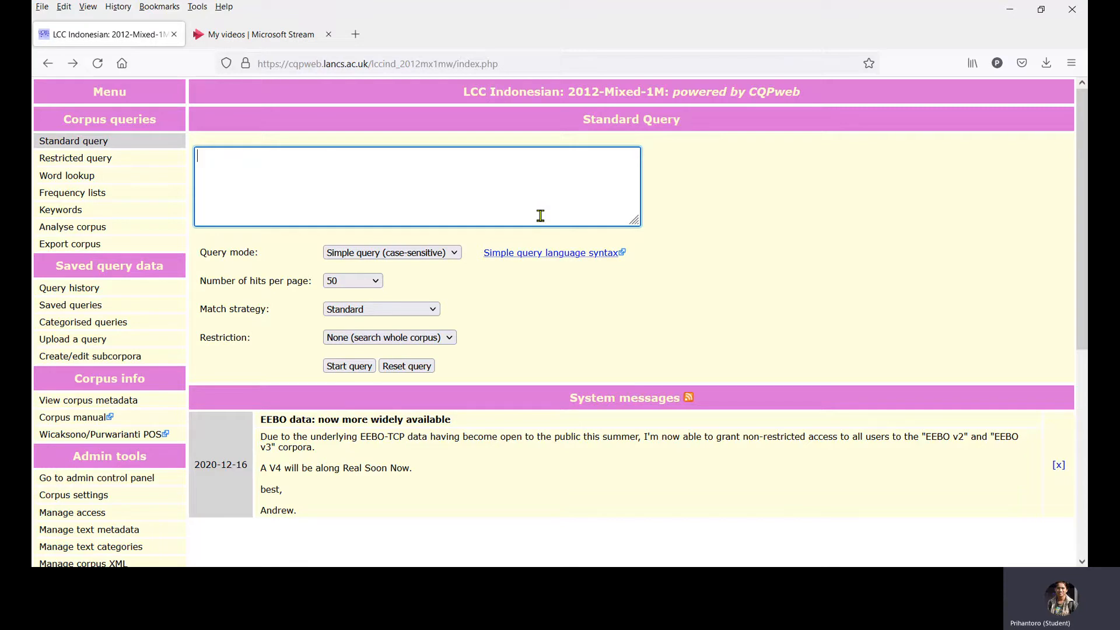
- Run a case-sensitive simple query for "mas?" on the whole corpus and show the frequency breakdown of its matches
{"action": "type", "text": "mas?"}
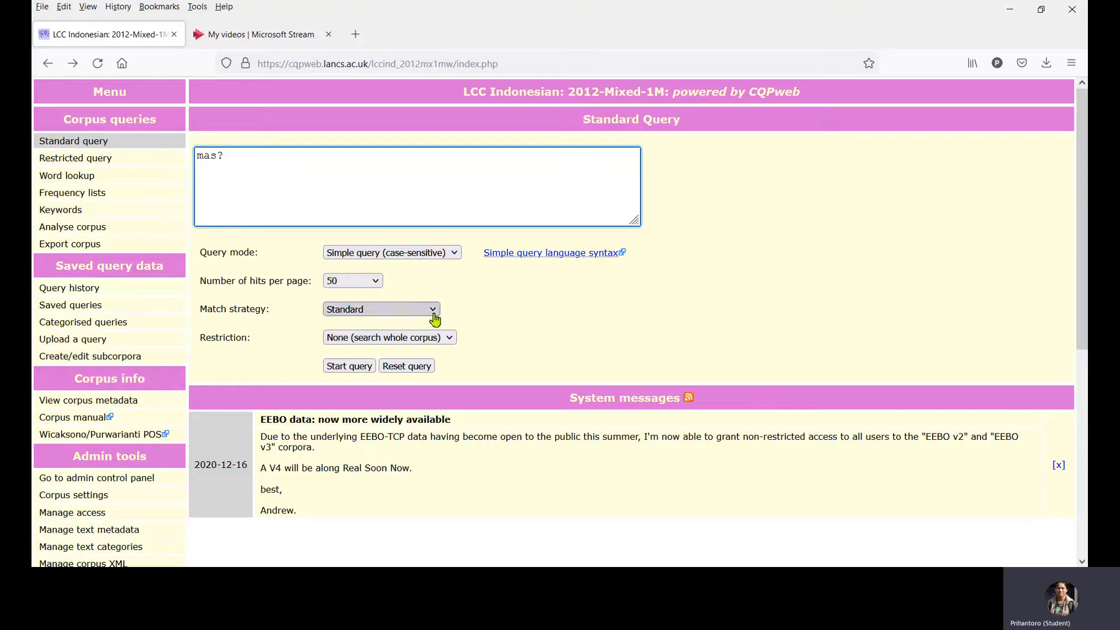
{"action": "left_click", "coordinate": [350, 366]}
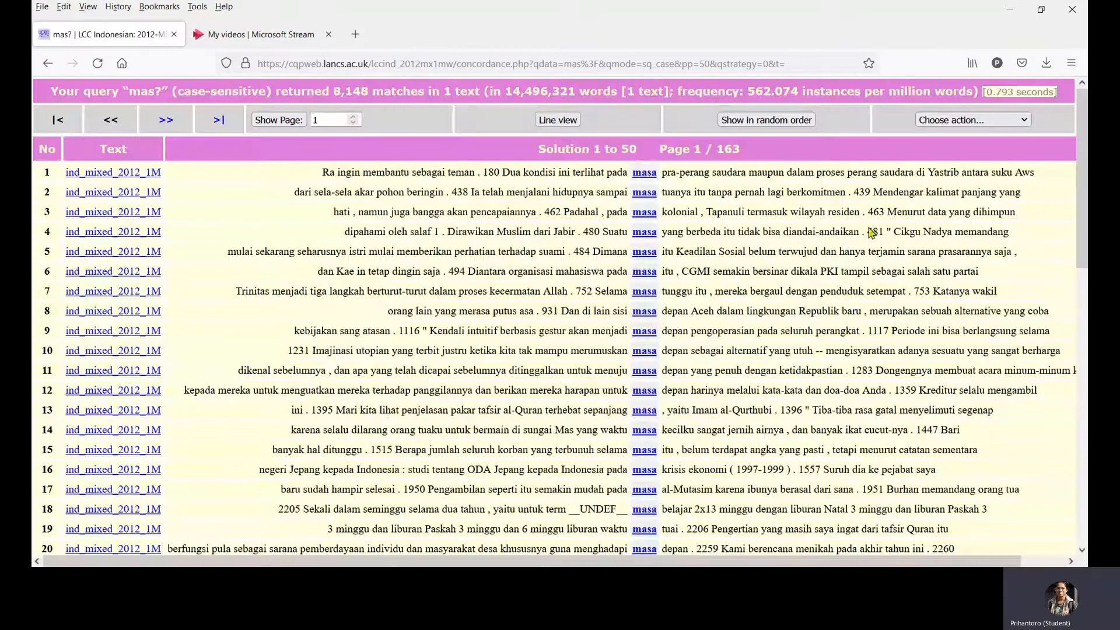
{"action": "left_click_drag", "start_coordinate": [1076, 222], "coordinate": [1080, 178]}
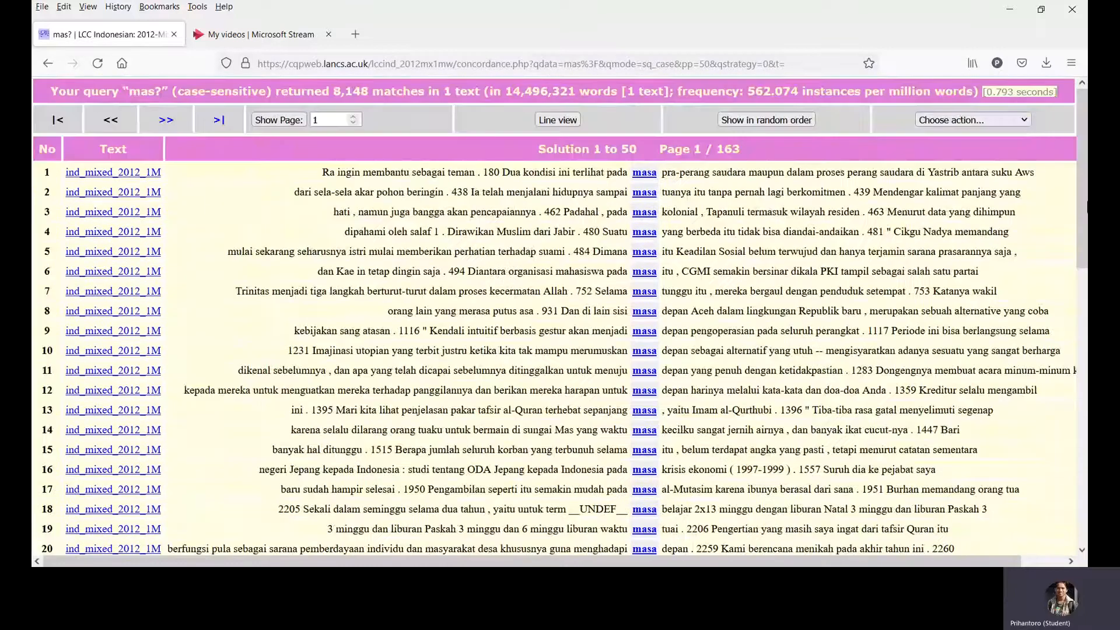
{"action": "left_click", "coordinate": [984, 122]}
{"action": "left_click", "coordinate": [951, 190]}
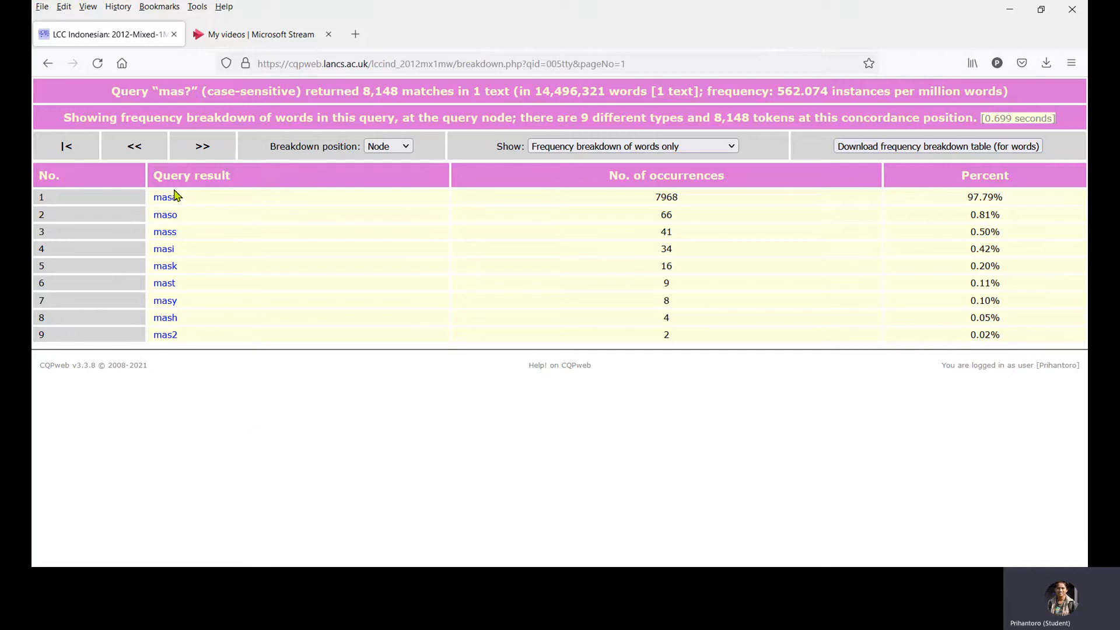
{"action": "left_click_drag", "start_coordinate": [150, 334], "coordinate": [199, 350]}
{"action": "left_click", "coordinate": [199, 351]}
- Change the standard query to "mas+", run it, and show the frequency breakdown of the matching words
{"action": "left_click", "coordinate": [49, 69]}
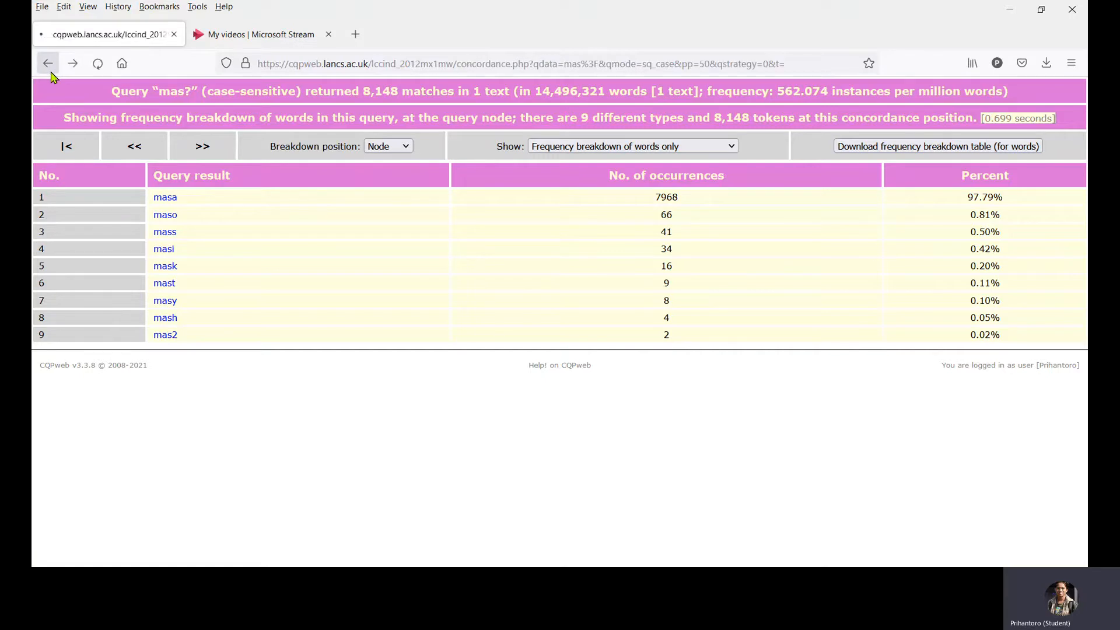
{"action": "left_click", "coordinate": [49, 68]}
{"action": "key", "text": "BackSpace"}
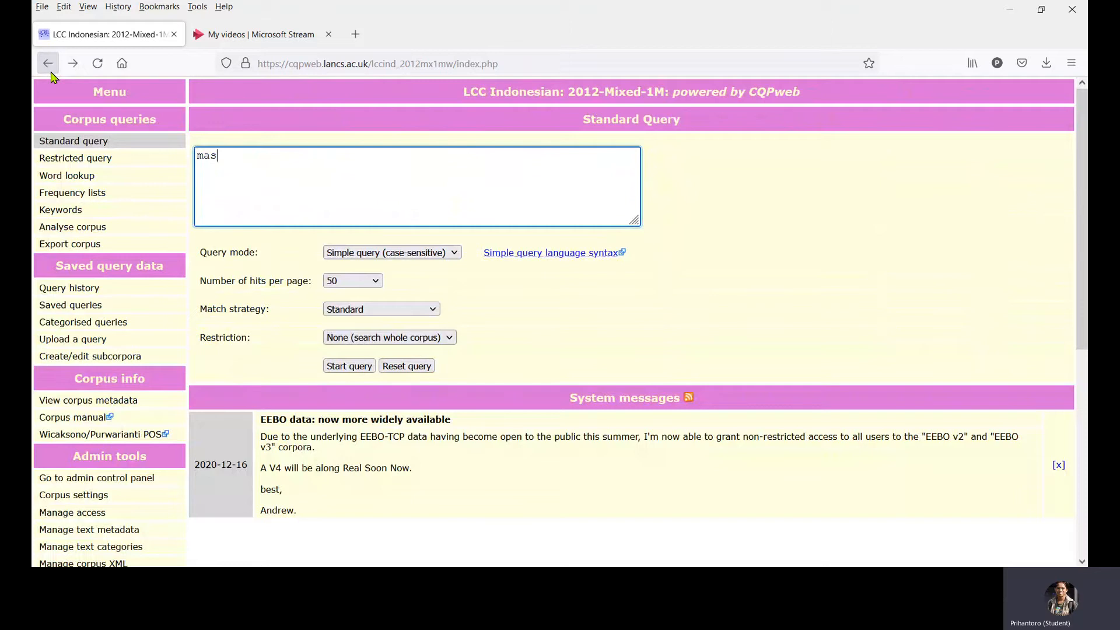
{"action": "type", "text": "+"}
{"action": "left_click", "coordinate": [343, 367]}
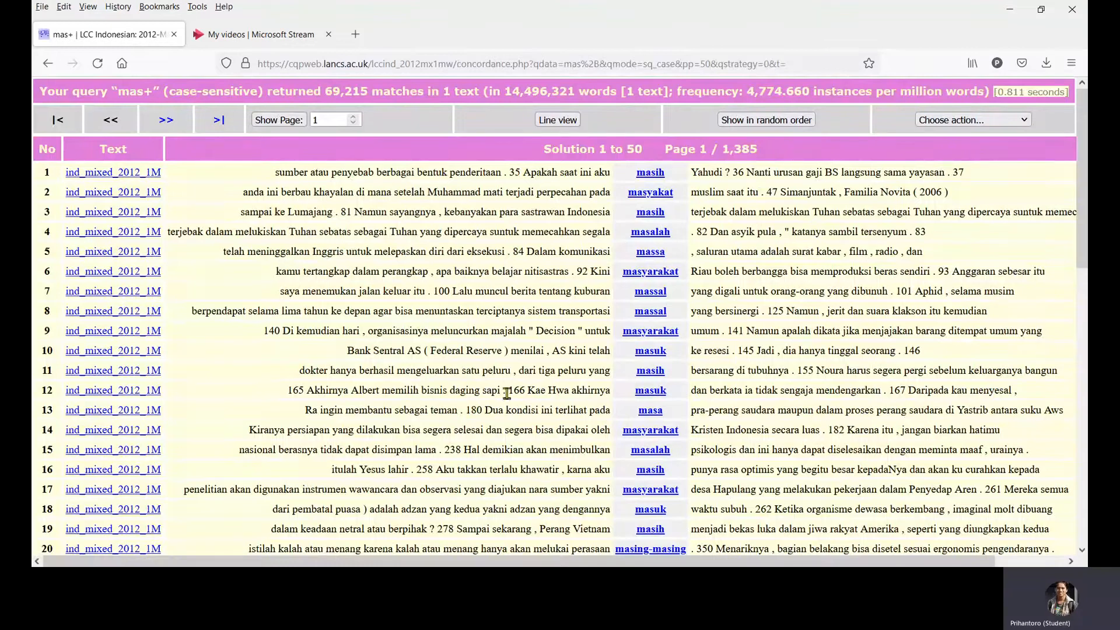
{"action": "mouse_move", "coordinate": [687, 551]}
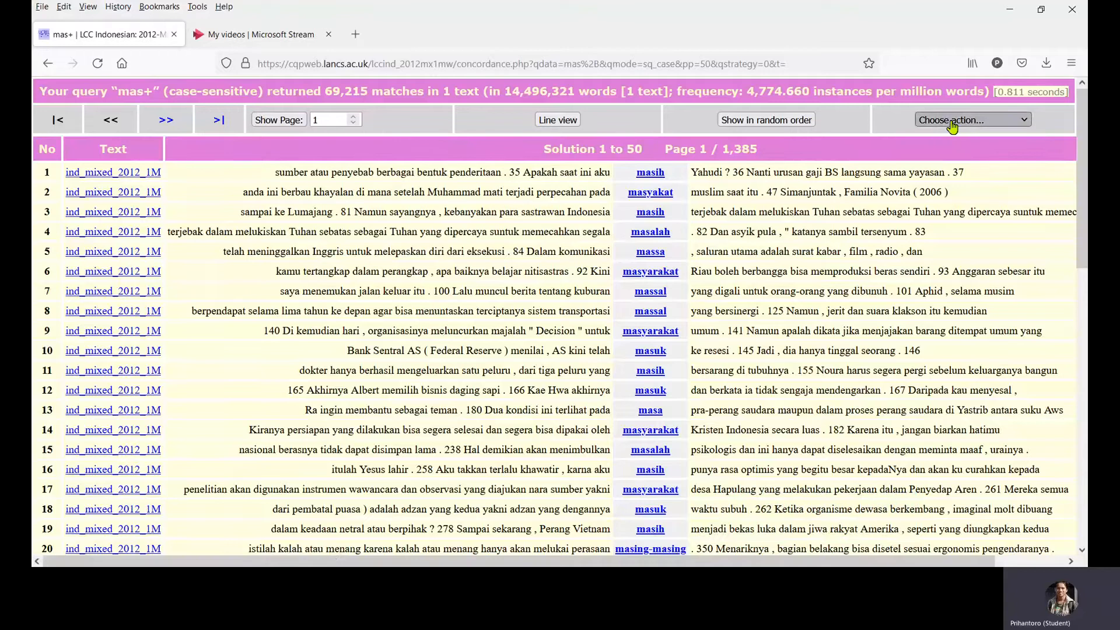
{"action": "left_click", "coordinate": [956, 188]}
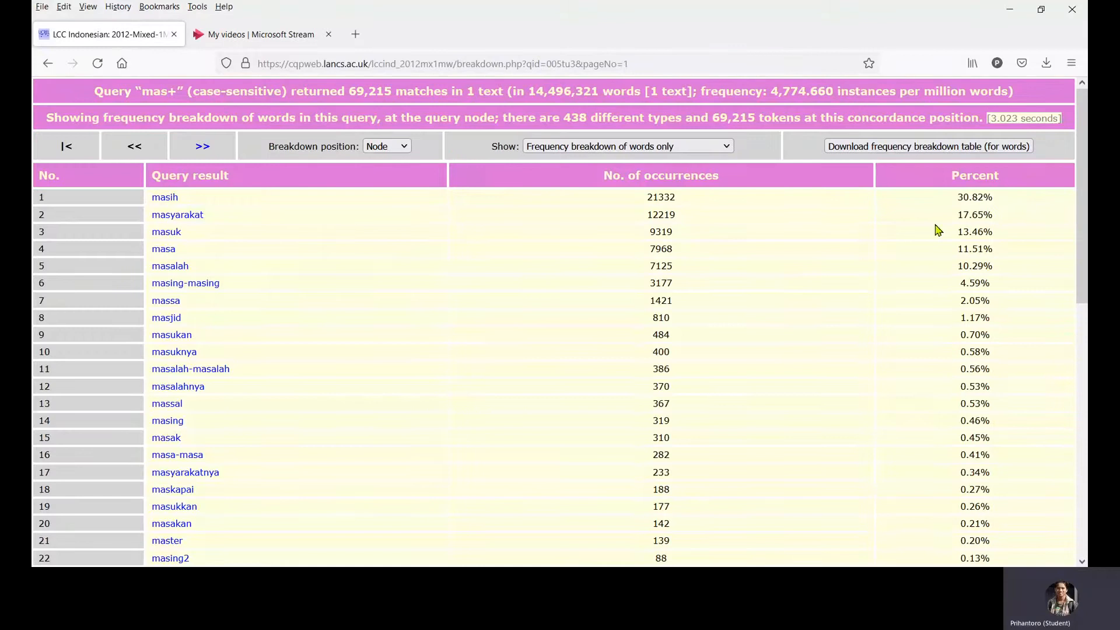
- Review the word frequency list for "mas+" and download the breakdown table, opening it with Notepad
{"action": "left_click_drag", "start_coordinate": [1077, 217], "coordinate": [1050, 487]}
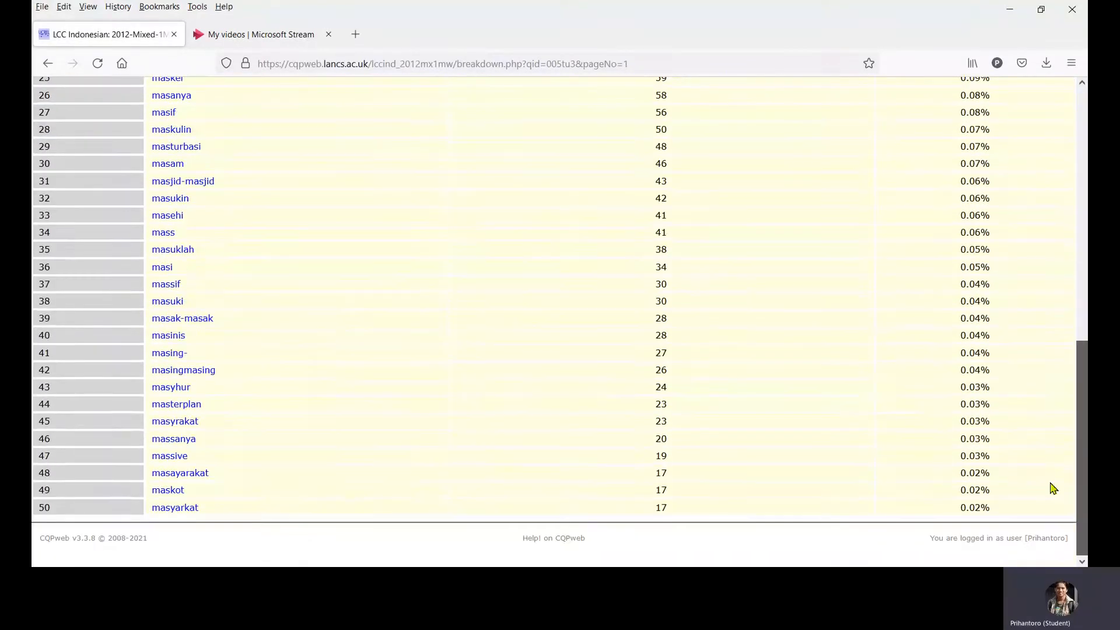
{"action": "left_click_drag", "start_coordinate": [1085, 437], "coordinate": [1085, 158]}
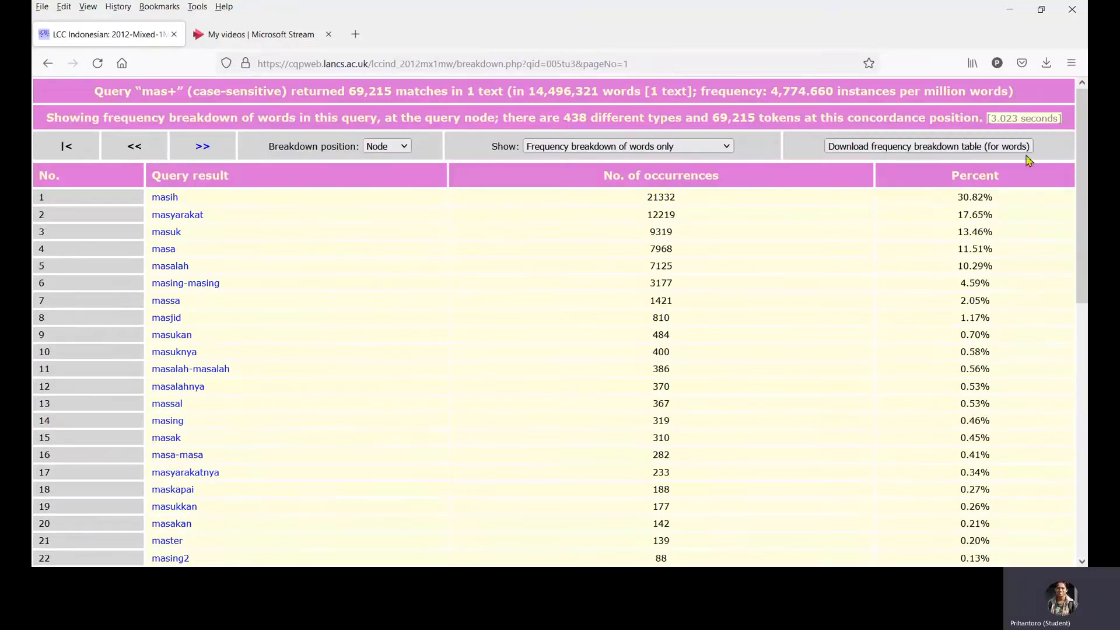
{"action": "left_click", "coordinate": [873, 147]}
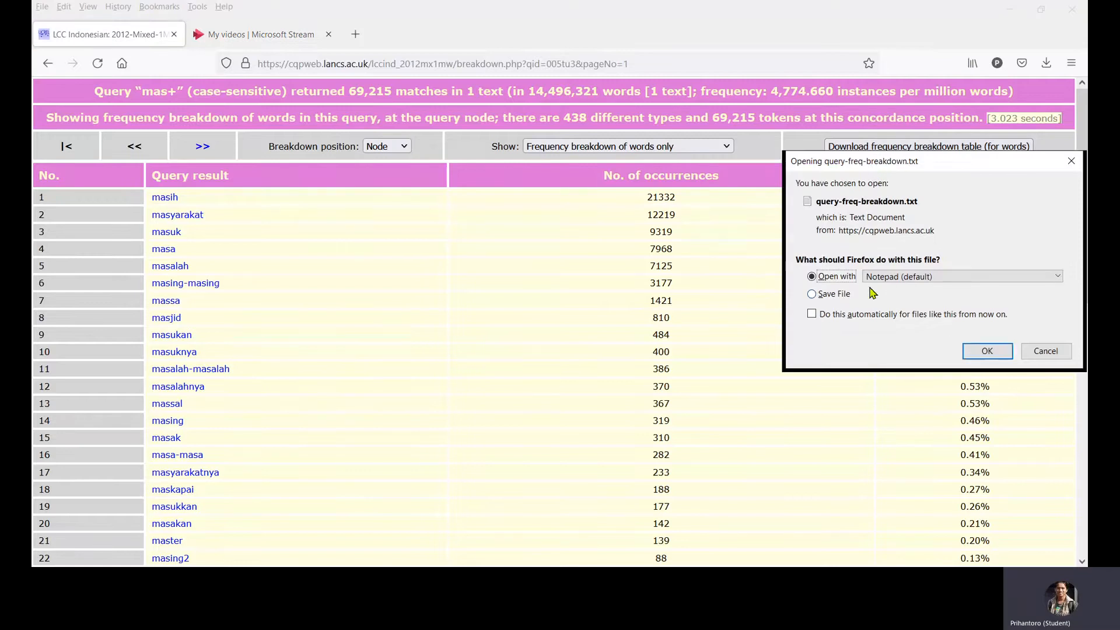
{"action": "left_click", "coordinate": [986, 350]}
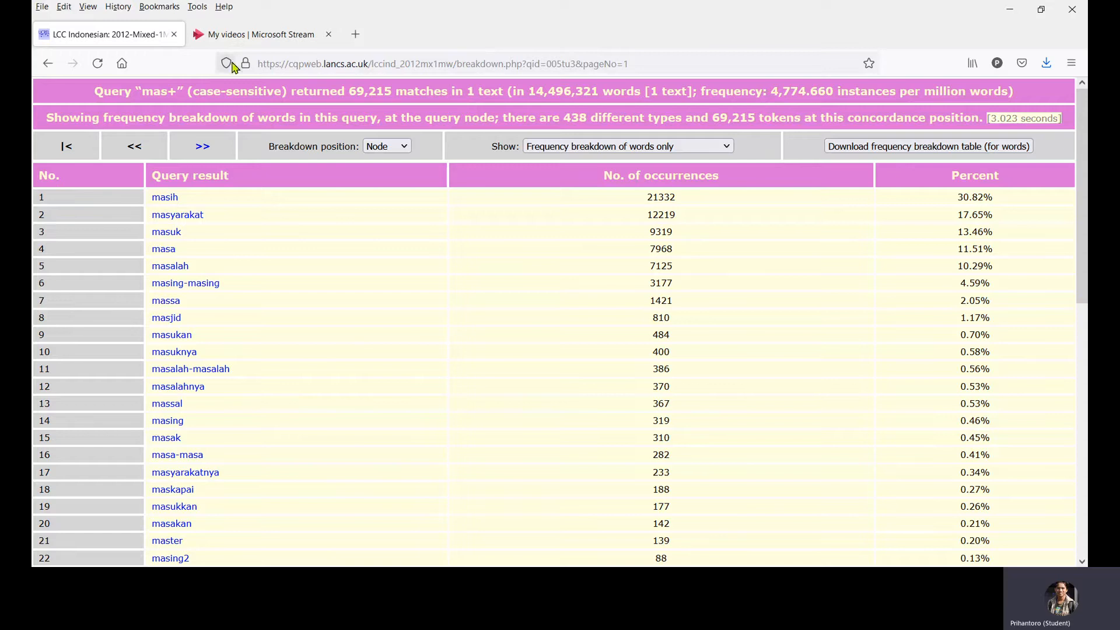
- Run the standard query as "mas*" and use its word frequency breakdown to check for the bare form "mas"
{"action": "left_click", "coordinate": [49, 64]}
{"action": "left_click", "coordinate": [54, 67]}
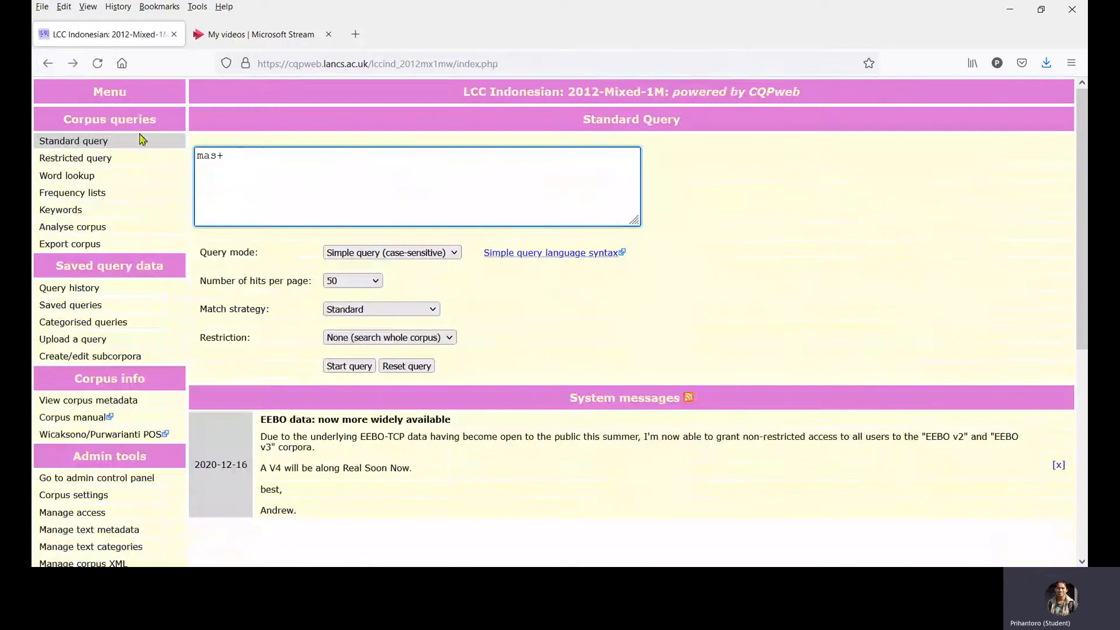
{"action": "key", "text": "BackSpace"}
{"action": "type", "text": "*"}
{"action": "left_click", "coordinate": [347, 367]}
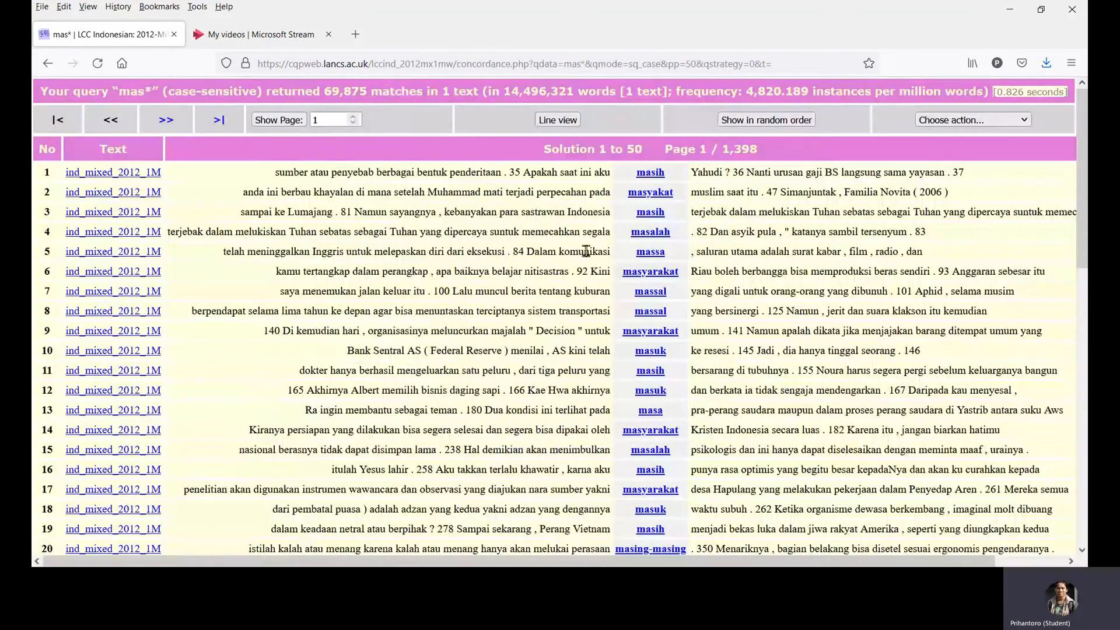
{"action": "left_click", "coordinate": [985, 120]}
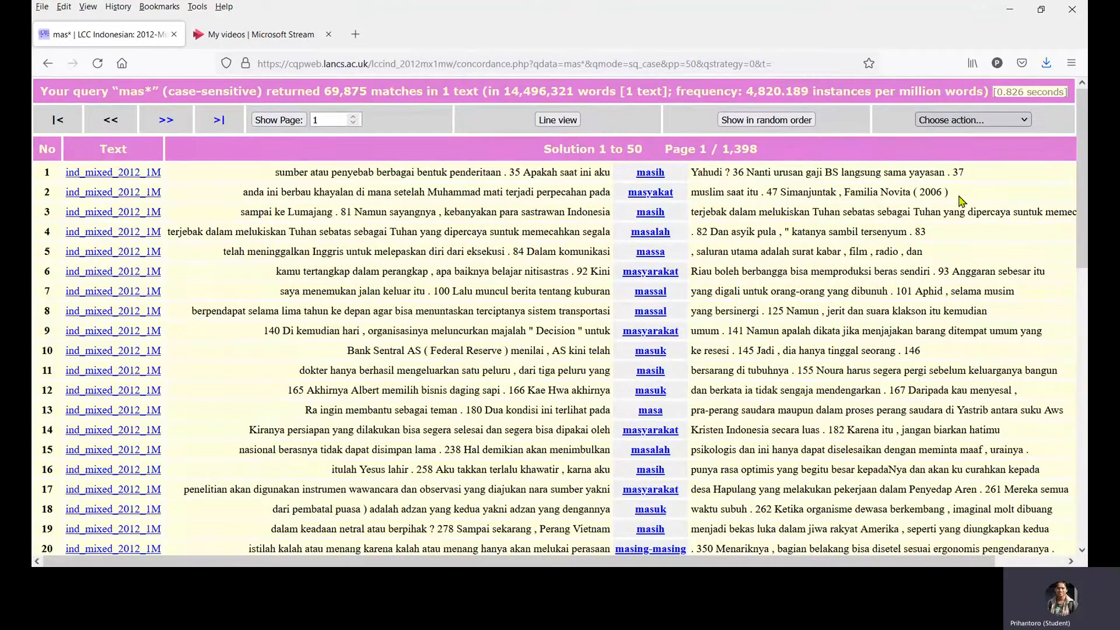
{"action": "left_click", "coordinate": [959, 196]}
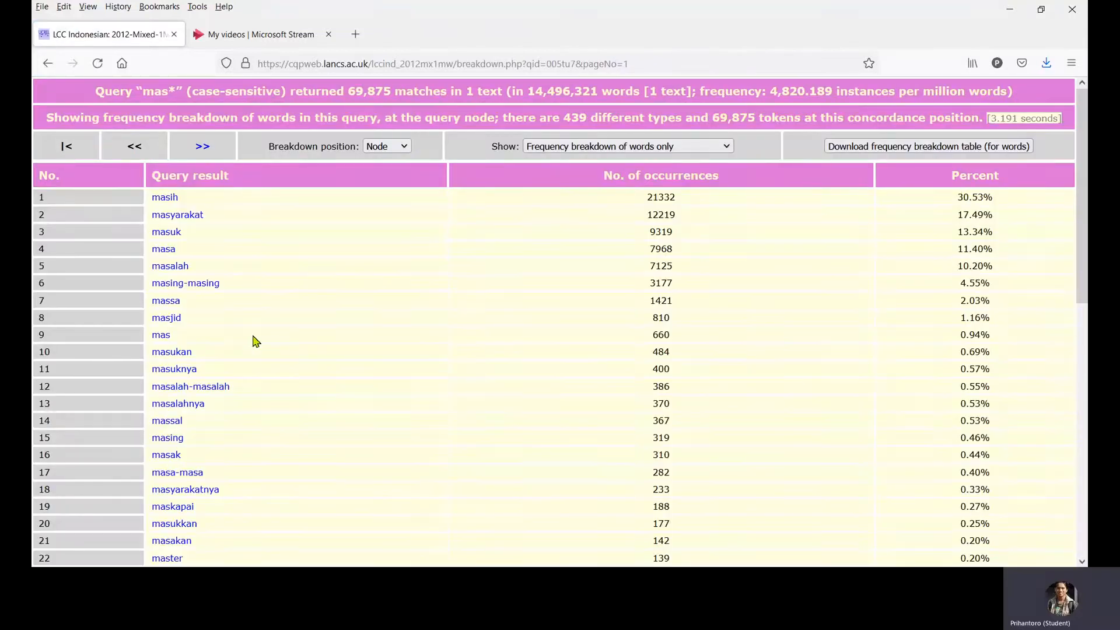
{"action": "left_click_drag", "start_coordinate": [205, 338], "coordinate": [126, 337]}
{"action": "left_click", "coordinate": [189, 333]}
- Return to the standard query form and run "+mas" to find words ending in "mas"
{"action": "left_click", "coordinate": [47, 64]}
{"action": "left_click", "coordinate": [50, 67]}
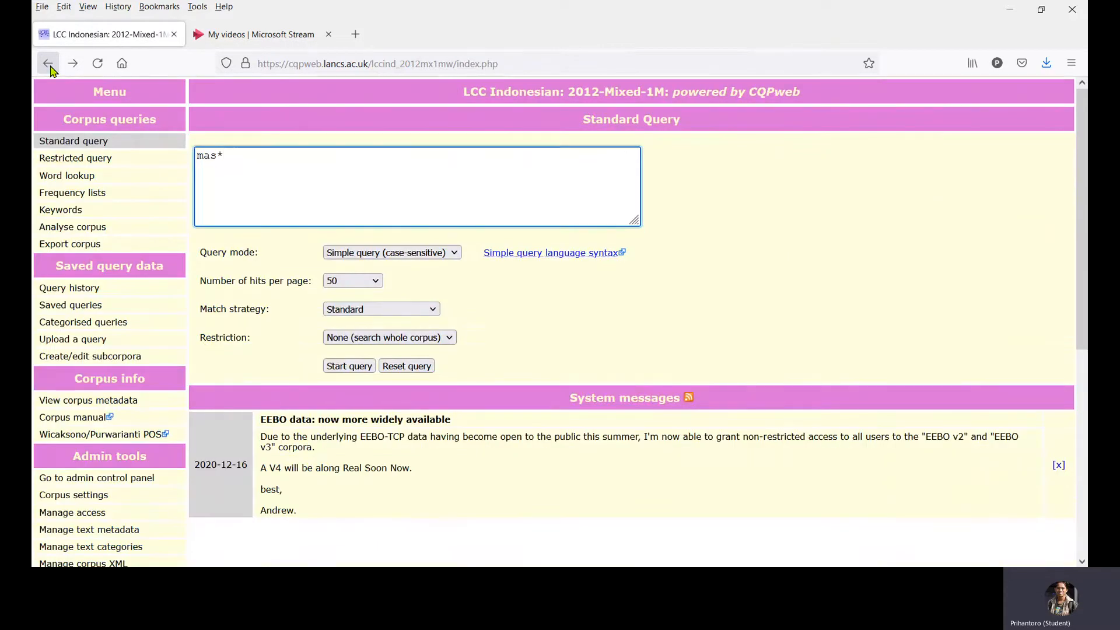
{"action": "key", "text": "BackSpace"}
{"action": "key", "text": "Home"}
{"action": "type", "text": "+"}
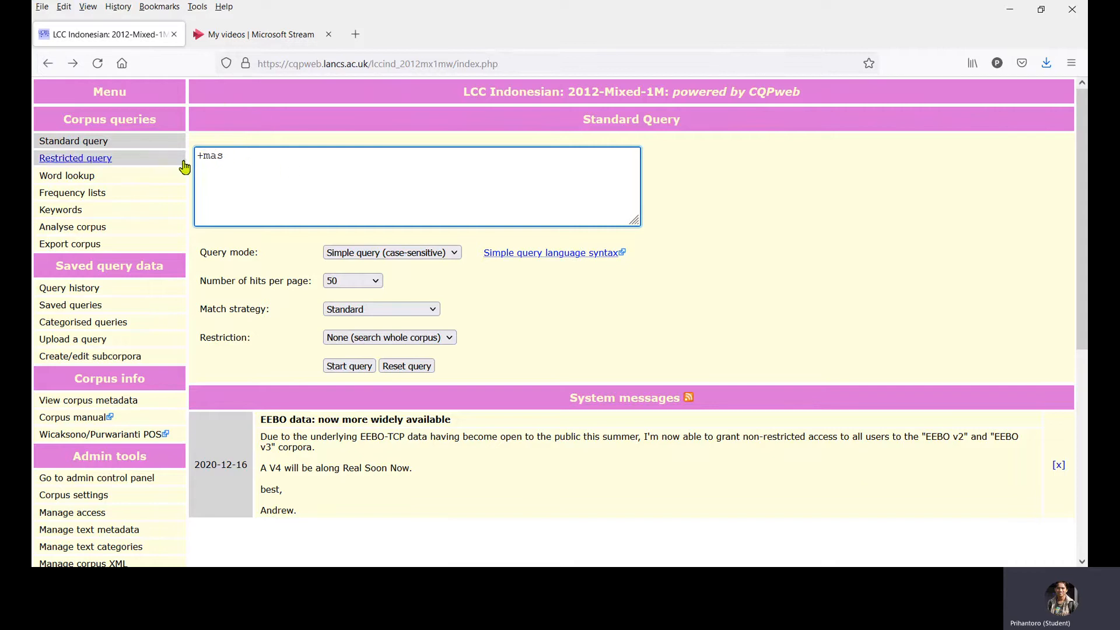
{"action": "left_click", "coordinate": [348, 367]}
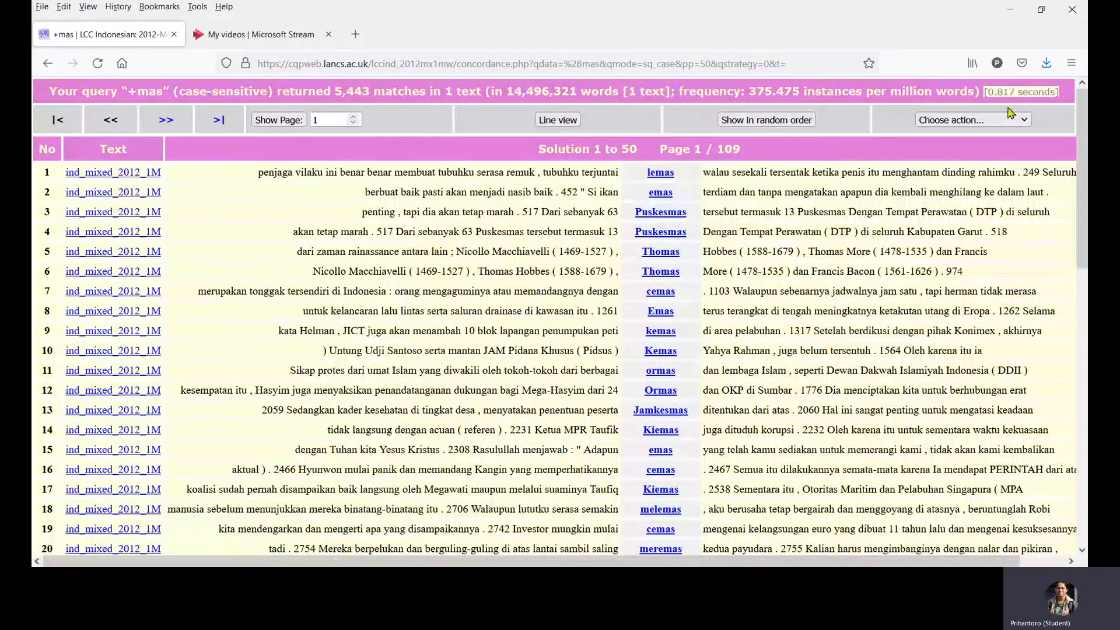
{"action": "mouse_move", "coordinate": [667, 191]}
{"action": "mouse_move", "coordinate": [688, 418]}
- Move the plus wildcard inside the word and run the standard query "m+as"
{"action": "left_click", "coordinate": [56, 68]}
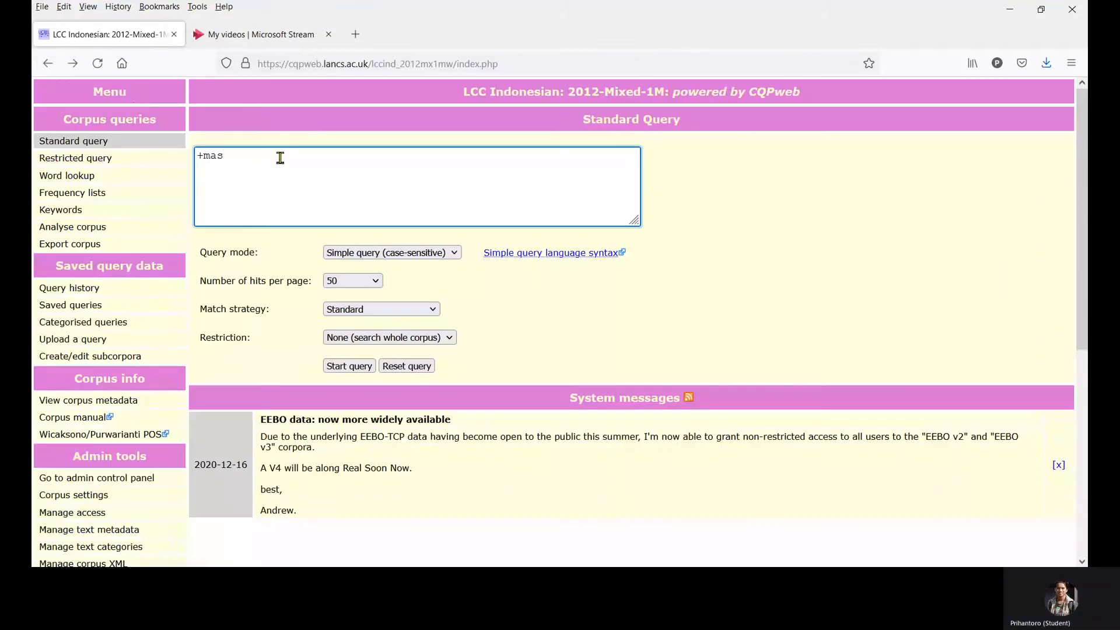
{"action": "left_click", "coordinate": [206, 160]}
{"action": "key", "text": "BackSpace"}
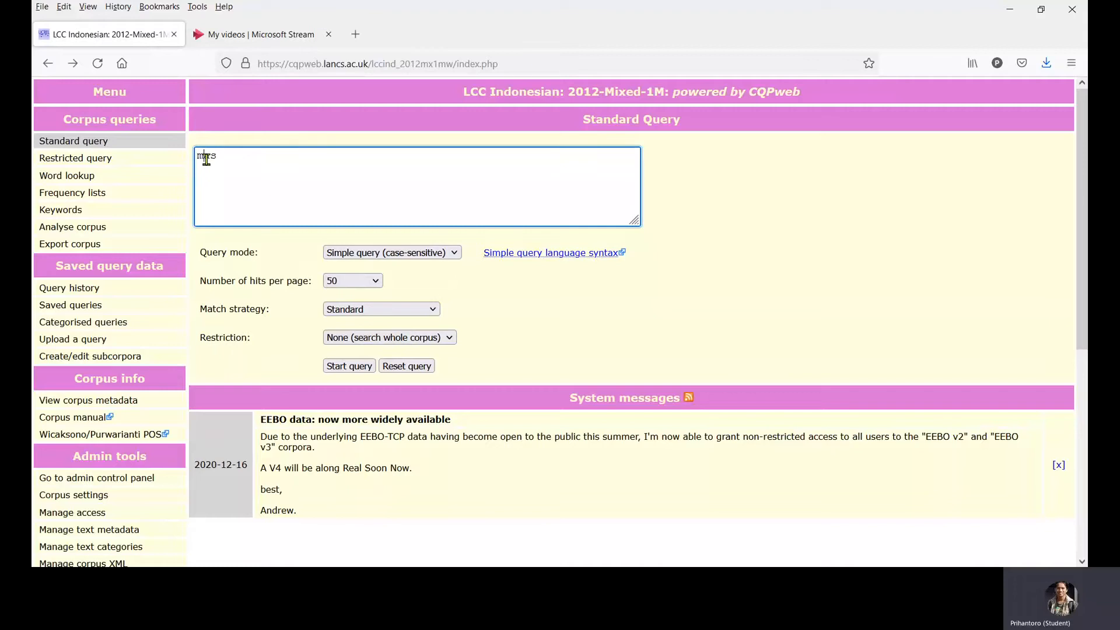
{"action": "left_click", "coordinate": [206, 159]}
{"action": "type", "text": "+"}
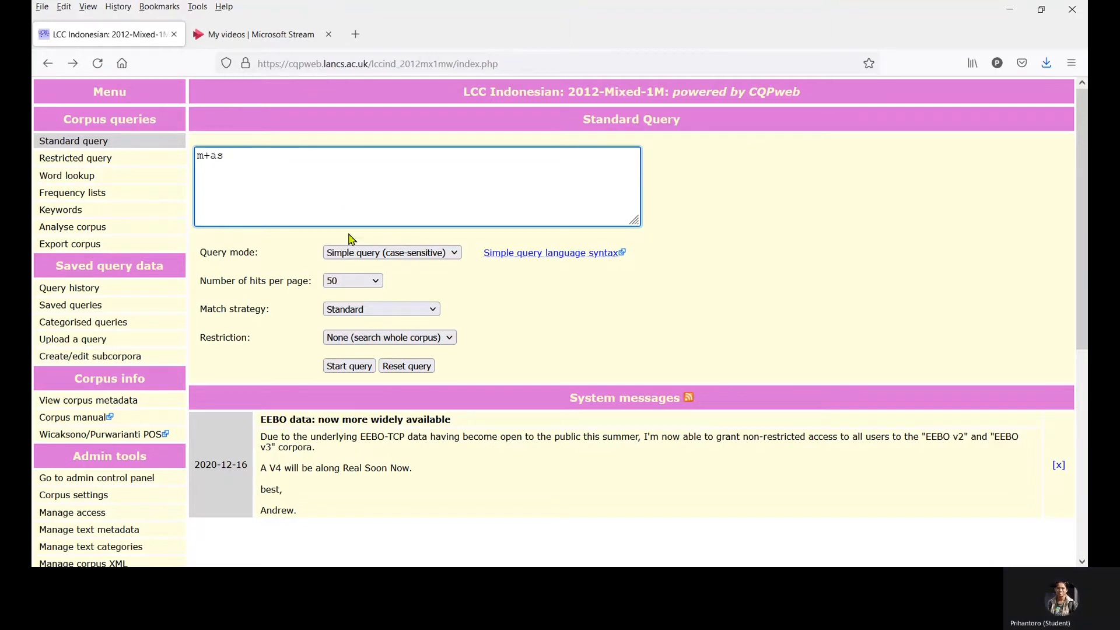
{"action": "left_click", "coordinate": [355, 367]}
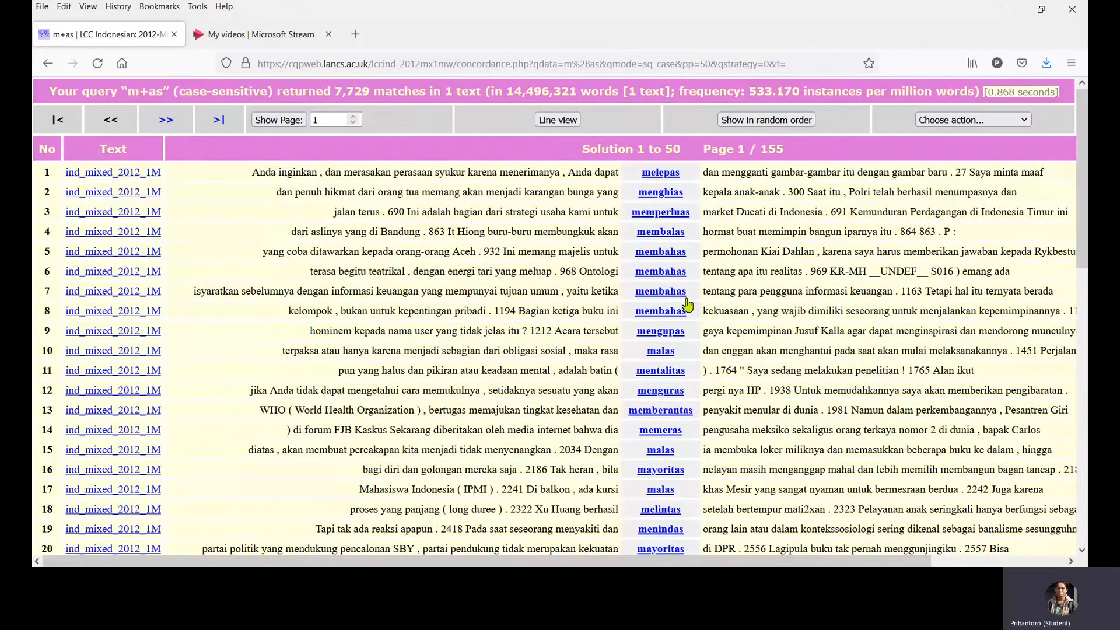
{"action": "mouse_move", "coordinate": [715, 312]}
- Run the standard query "mas +", with the wildcard as a separate word, and look through the concordance lines
{"action": "left_click", "coordinate": [47, 63]}
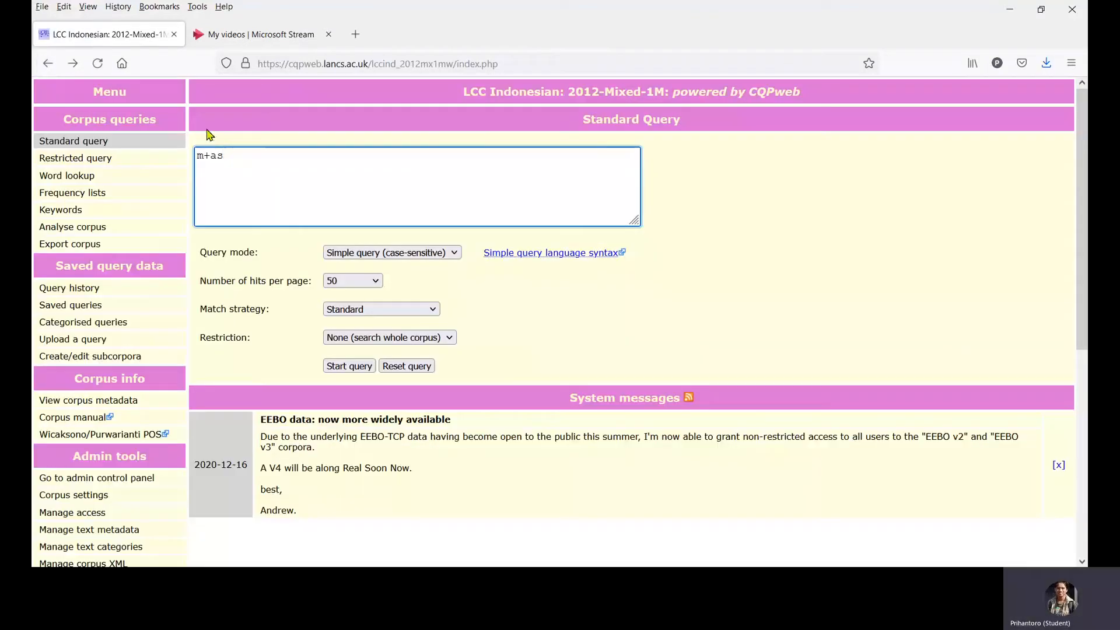
{"action": "left_click", "coordinate": [210, 154]}
{"action": "key", "text": "BackSpace"}
{"action": "type", "text": "+"}
{"action": "left_click", "coordinate": [358, 366]}
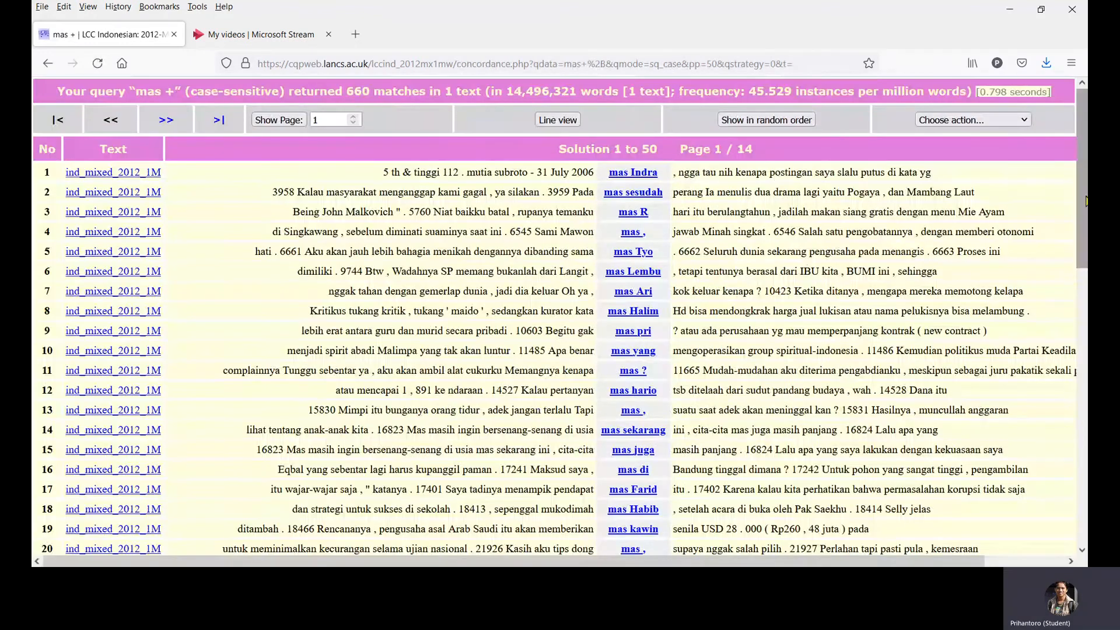
{"action": "mouse_move", "coordinate": [634, 189]}
{"action": "left_click_drag", "start_coordinate": [1083, 191], "coordinate": [1083, 252]}
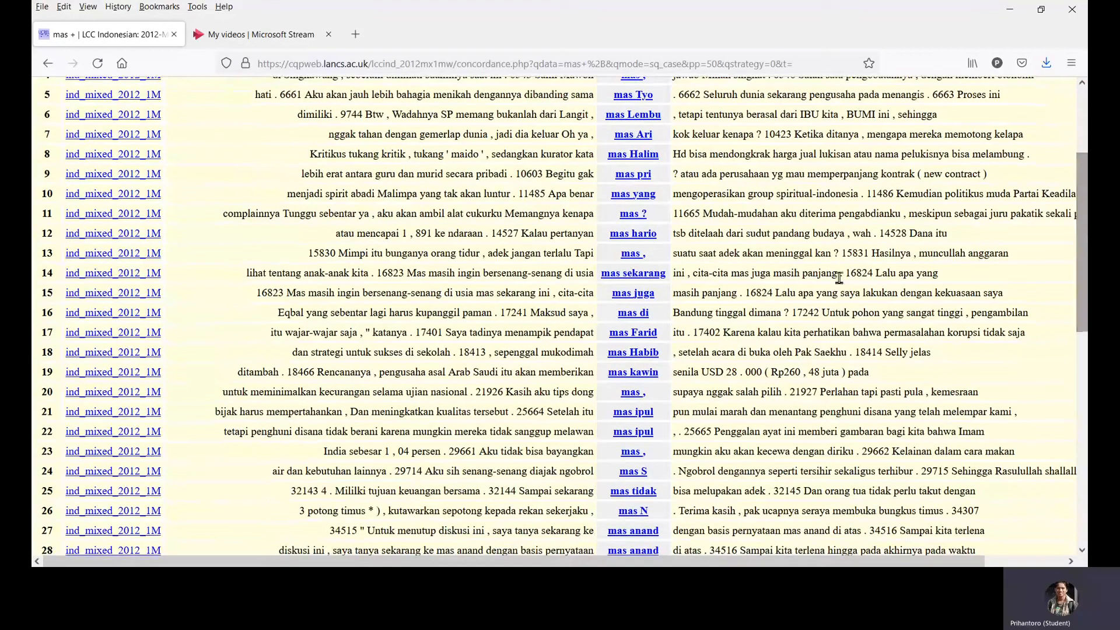
{"action": "scroll", "coordinate": [1084, 187], "scroll_direction": "up", "scroll_amount": 3}
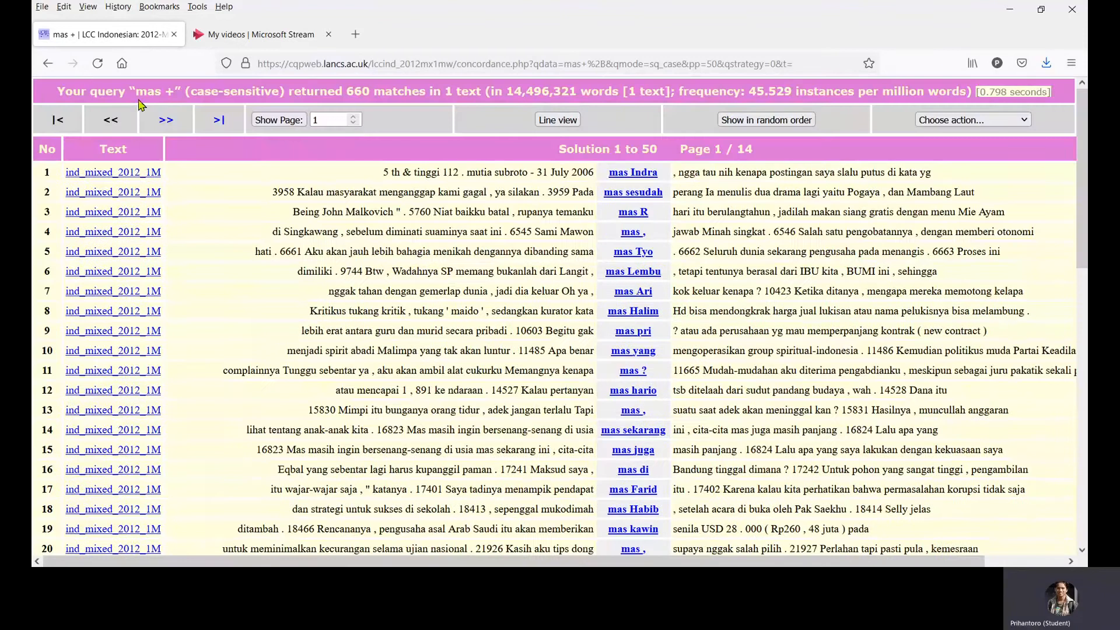
- Extend the query to "mas + +", run it, review the concordance, and return to the query form
{"action": "left_click", "coordinate": [48, 65]}
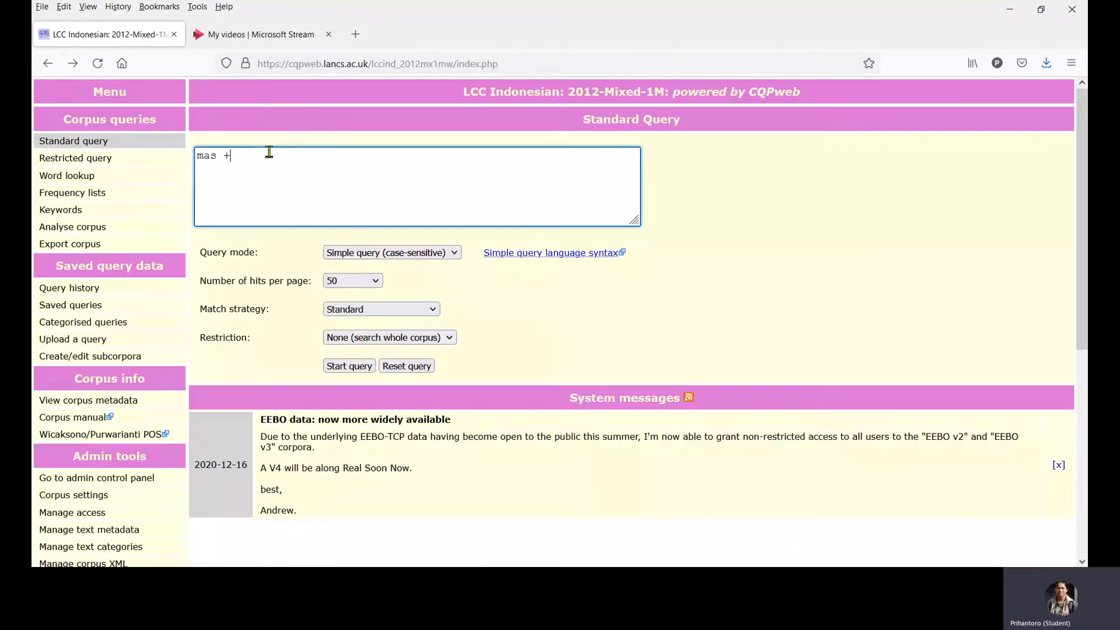
{"action": "left_click", "coordinate": [280, 164]}
{"action": "type", "text": "+"}
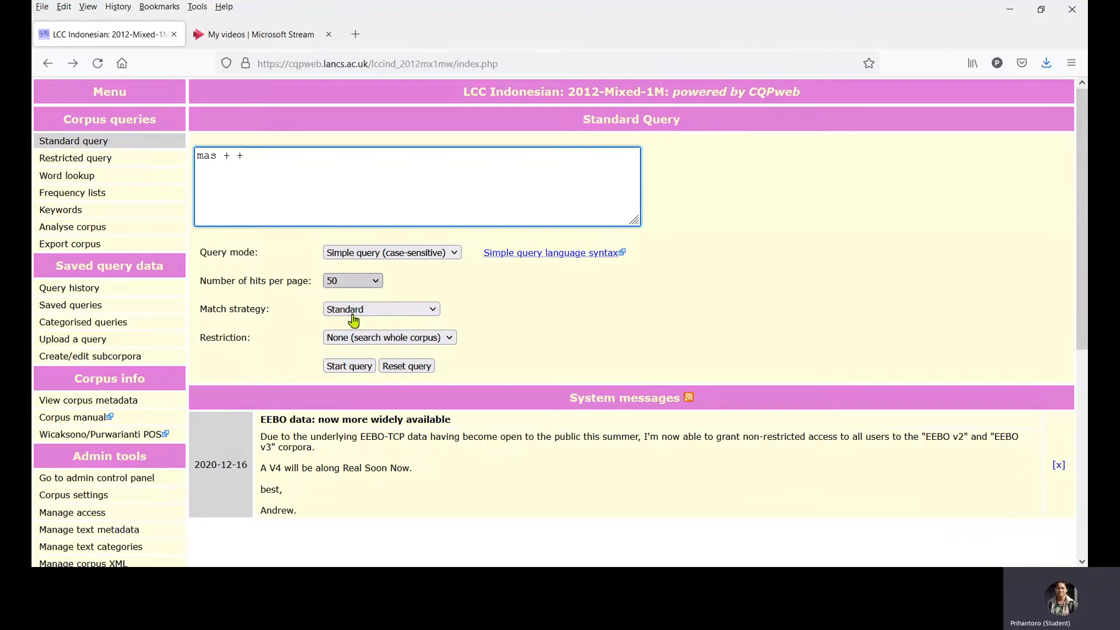
{"action": "left_click", "coordinate": [369, 369]}
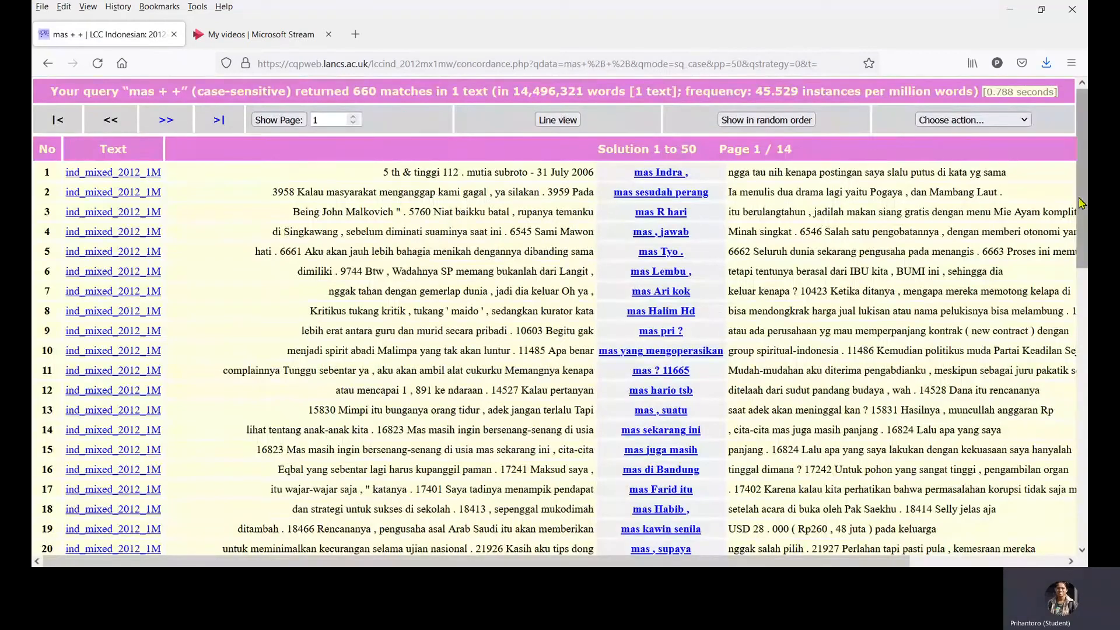
{"action": "scroll", "coordinate": [1079, 210], "scroll_direction": "down", "scroll_amount": 2}
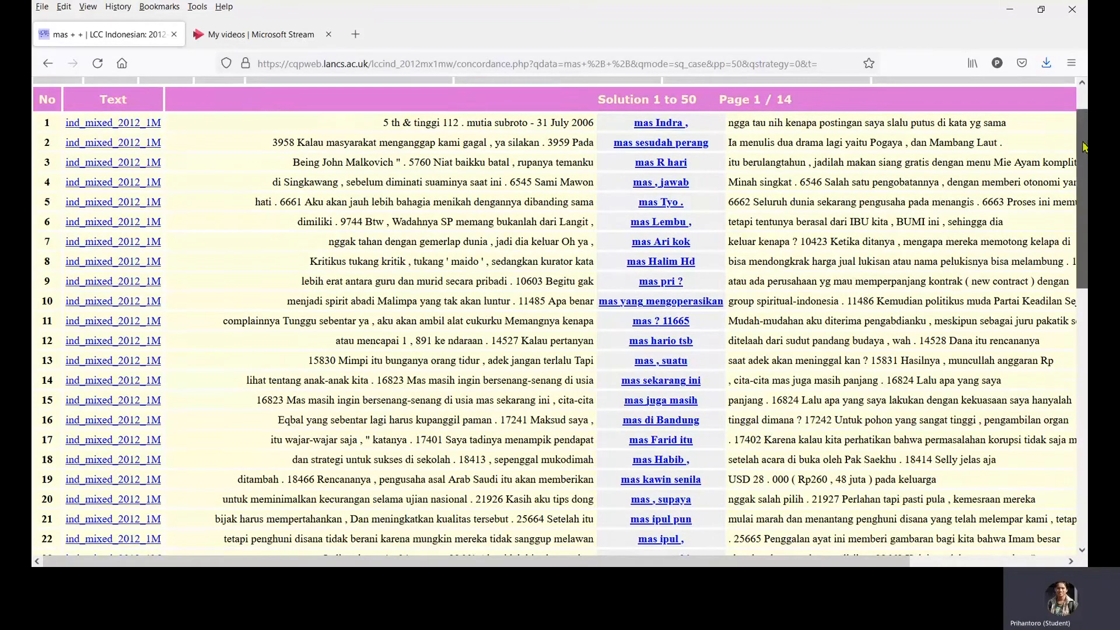
{"action": "scroll", "coordinate": [1081, 199], "scroll_direction": "up", "scroll_amount": 2}
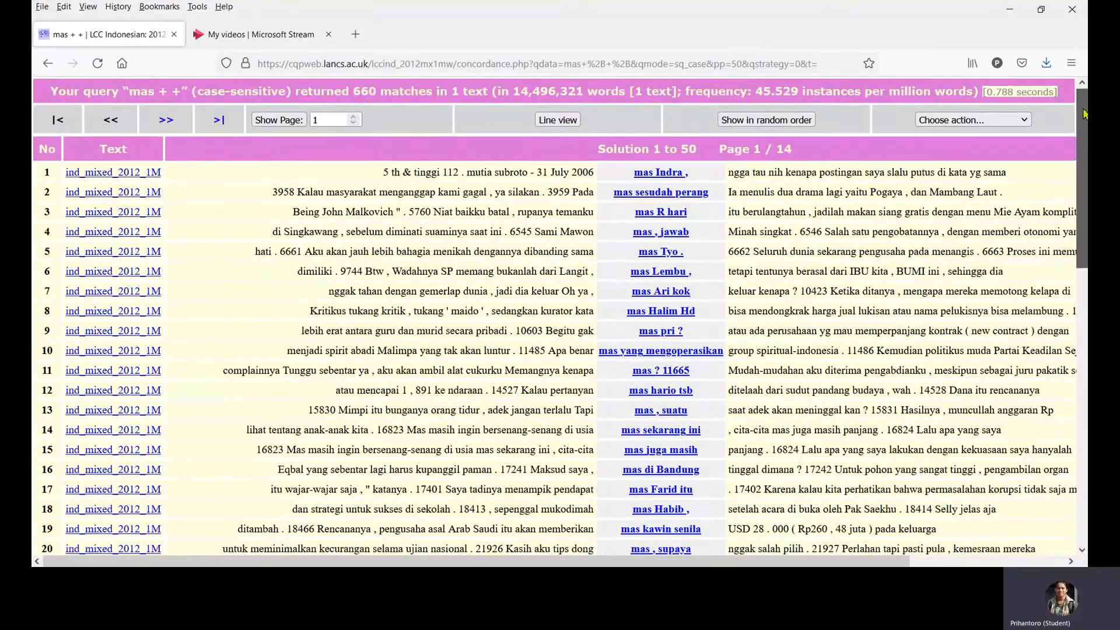
{"action": "left_click", "coordinate": [51, 68]}
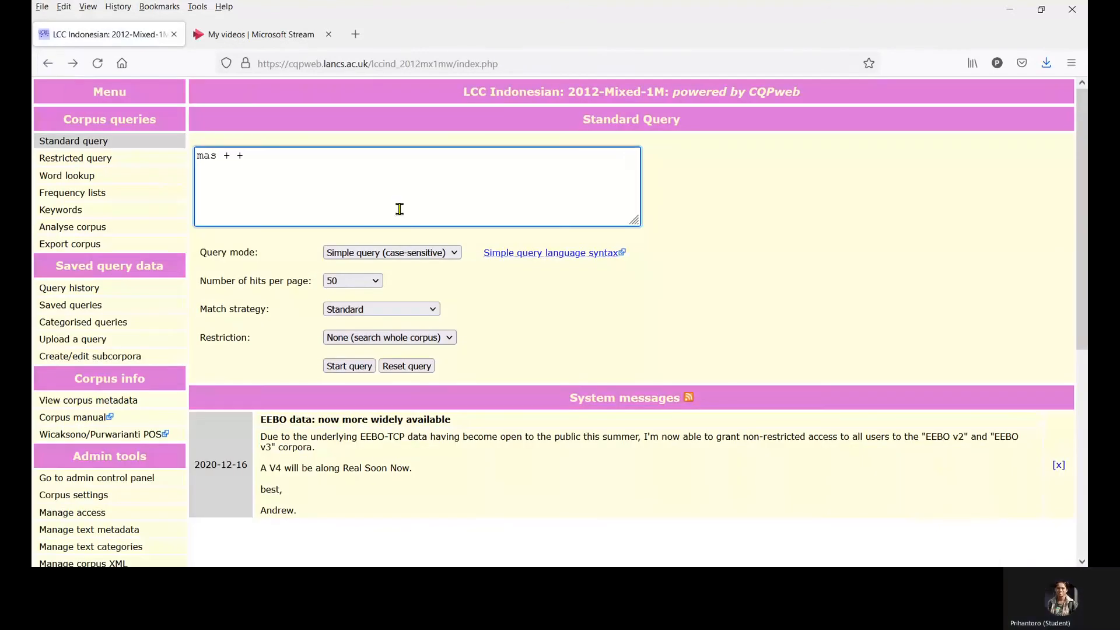